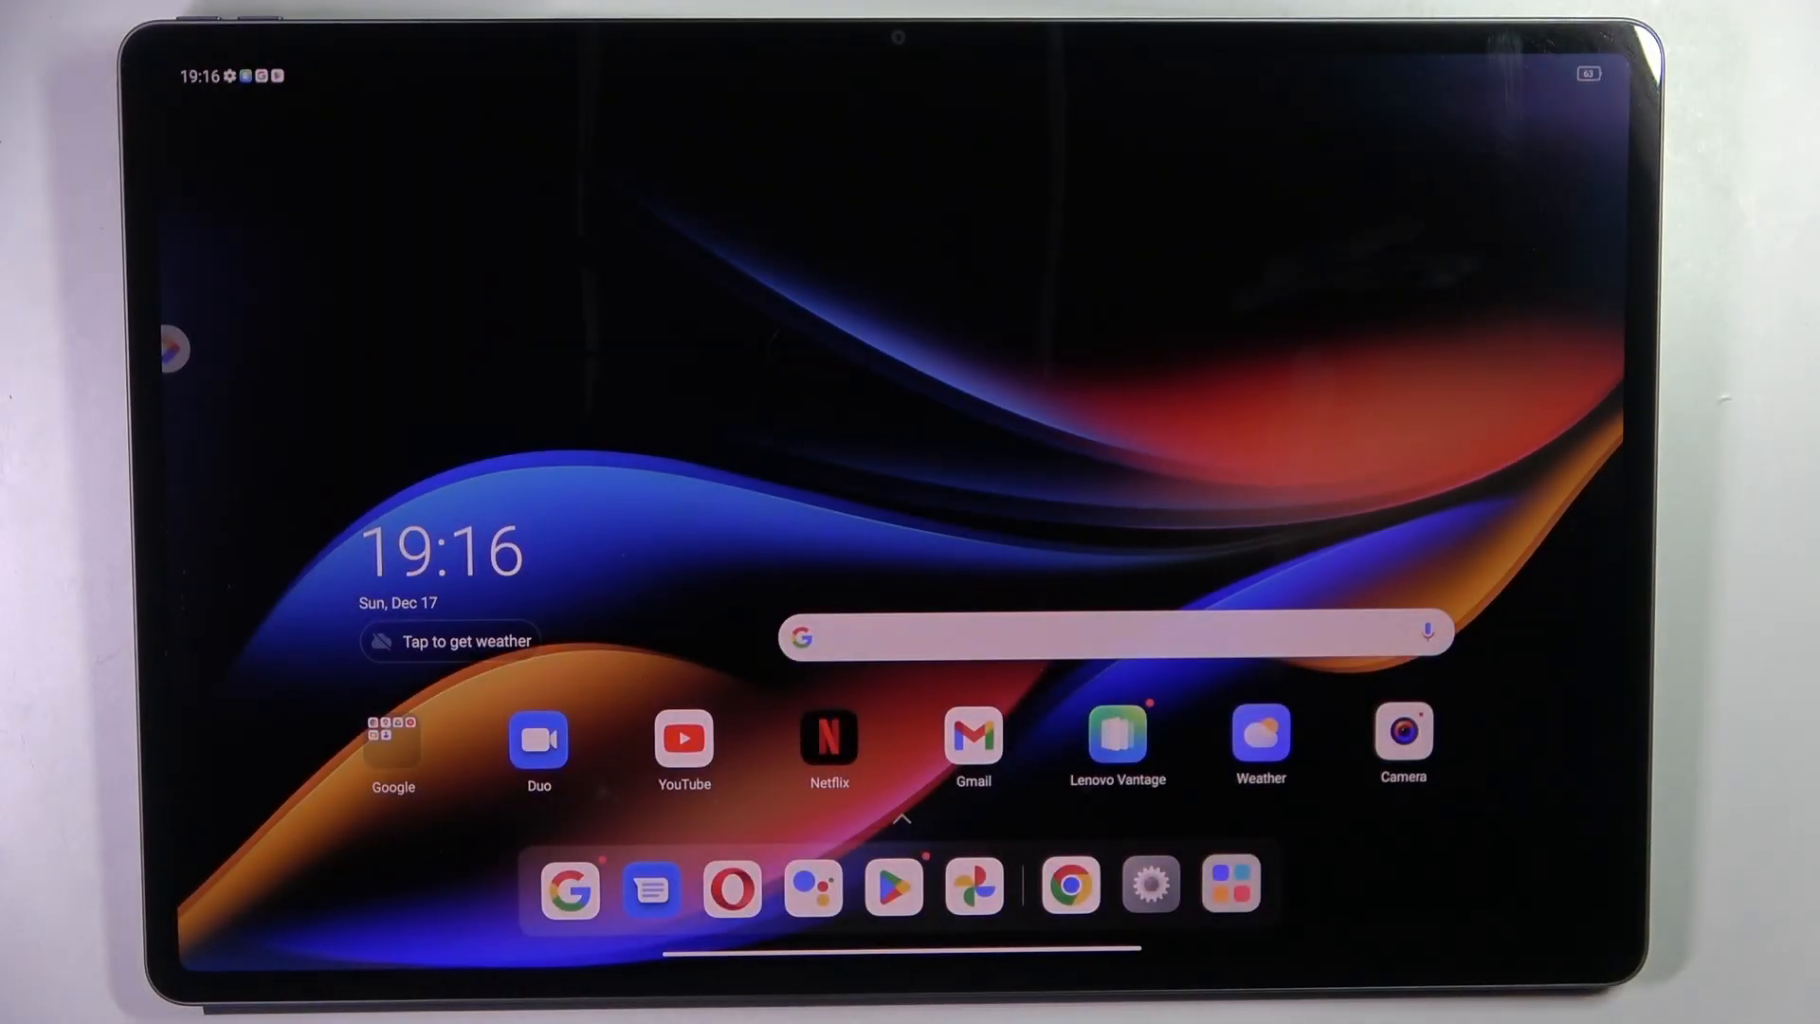
Pull down and expand quick settings, then launch the Settings app from its gear icon
drag(1566, 57, 1551, 428)
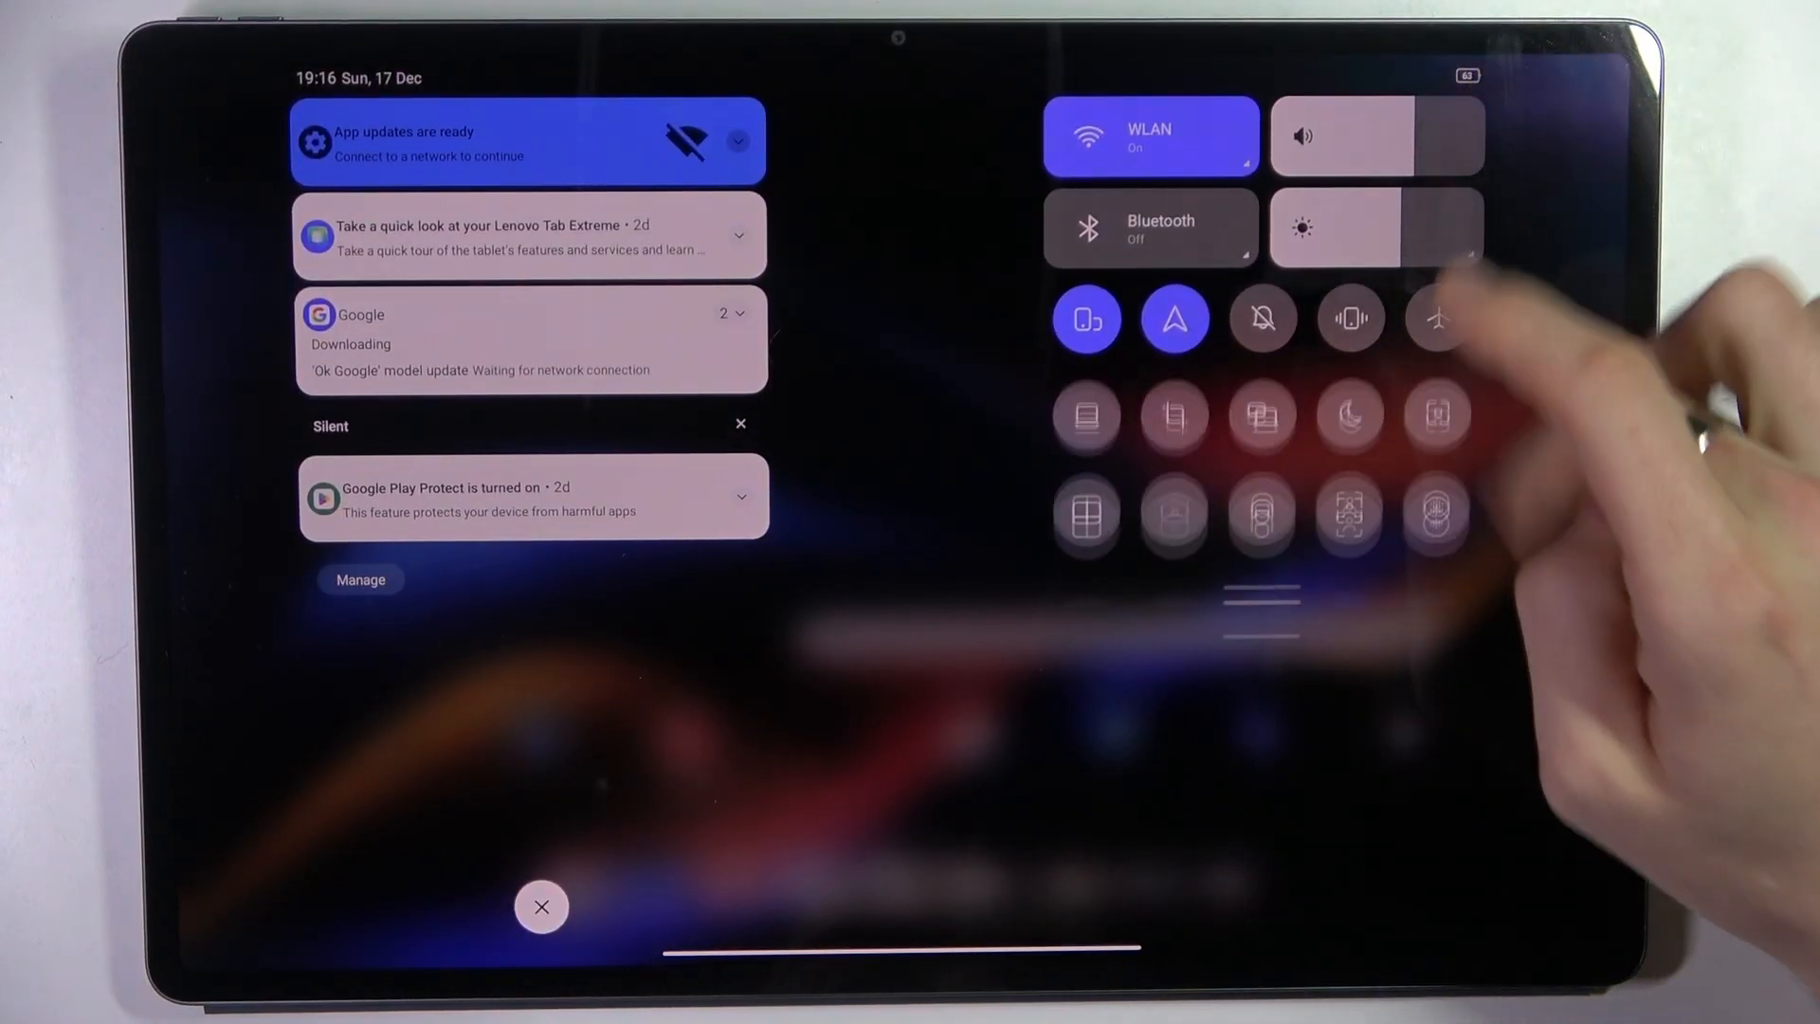
drag(1436, 327, 1436, 569)
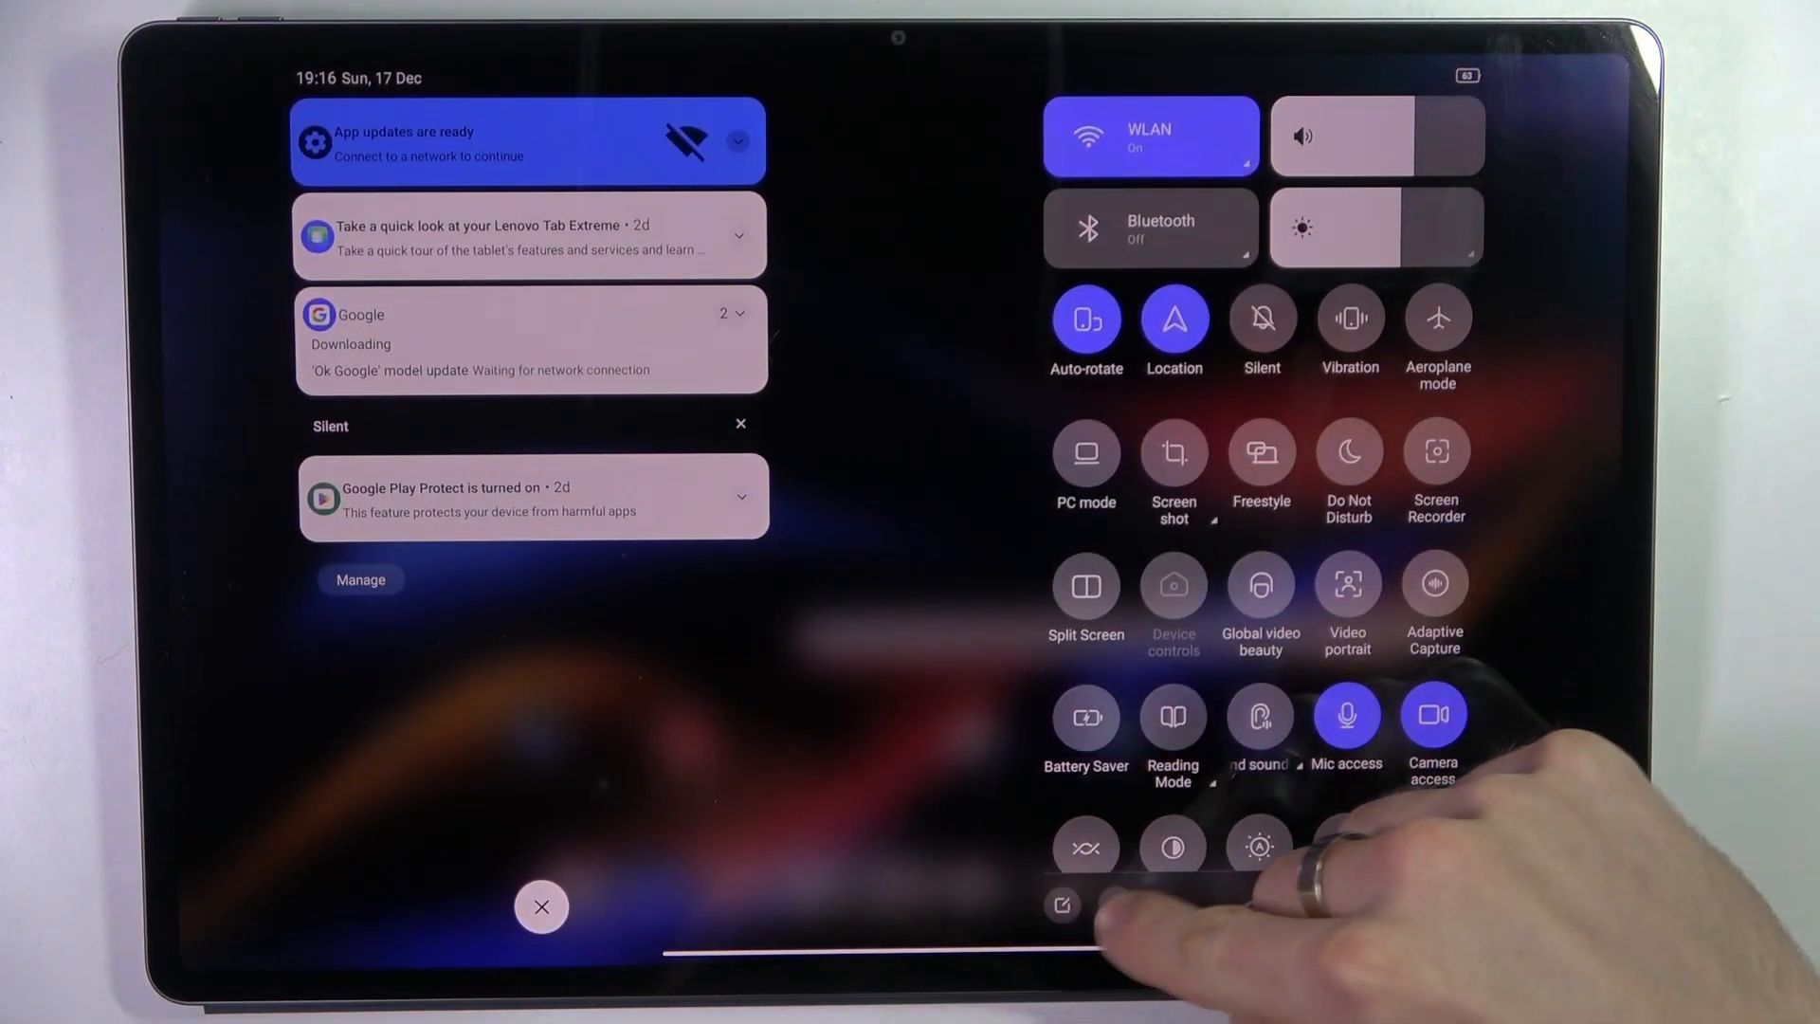
click(1259, 846)
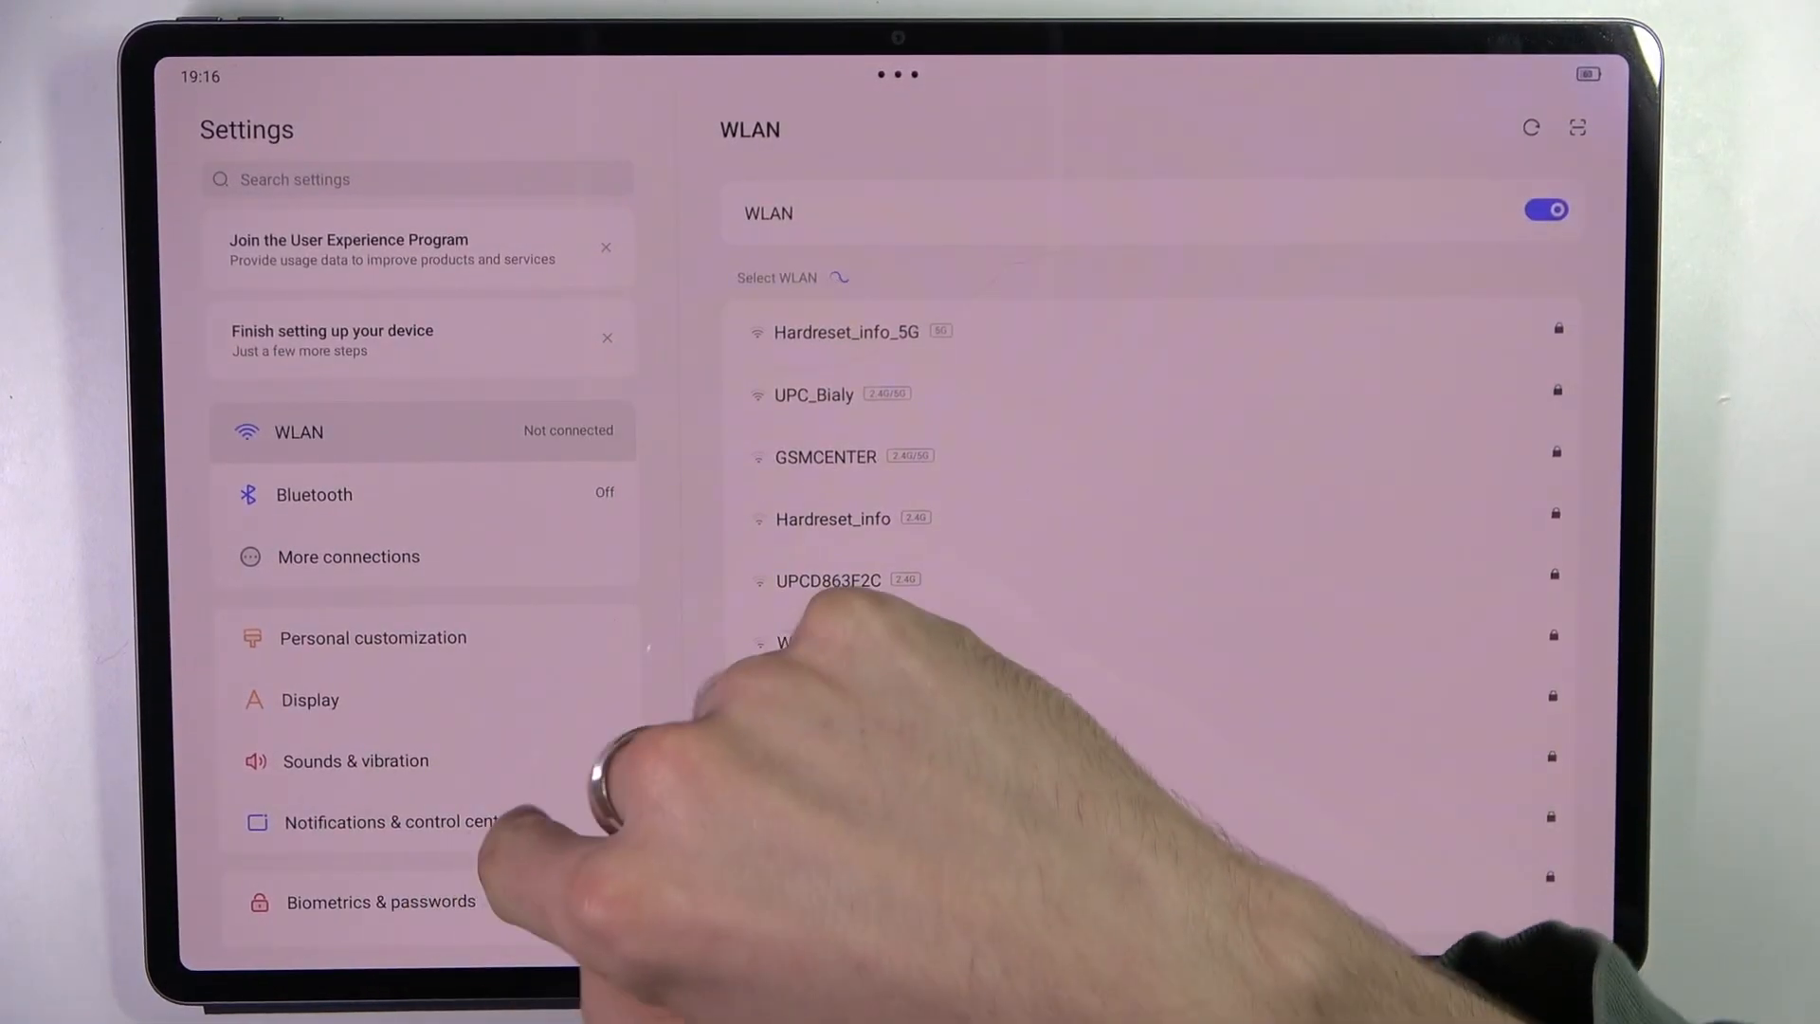
drag(527, 833, 527, 733)
Scroll the Settings list to the bottom and show About tablet with model, storage and 12GB RAM
drag(504, 796, 512, 285)
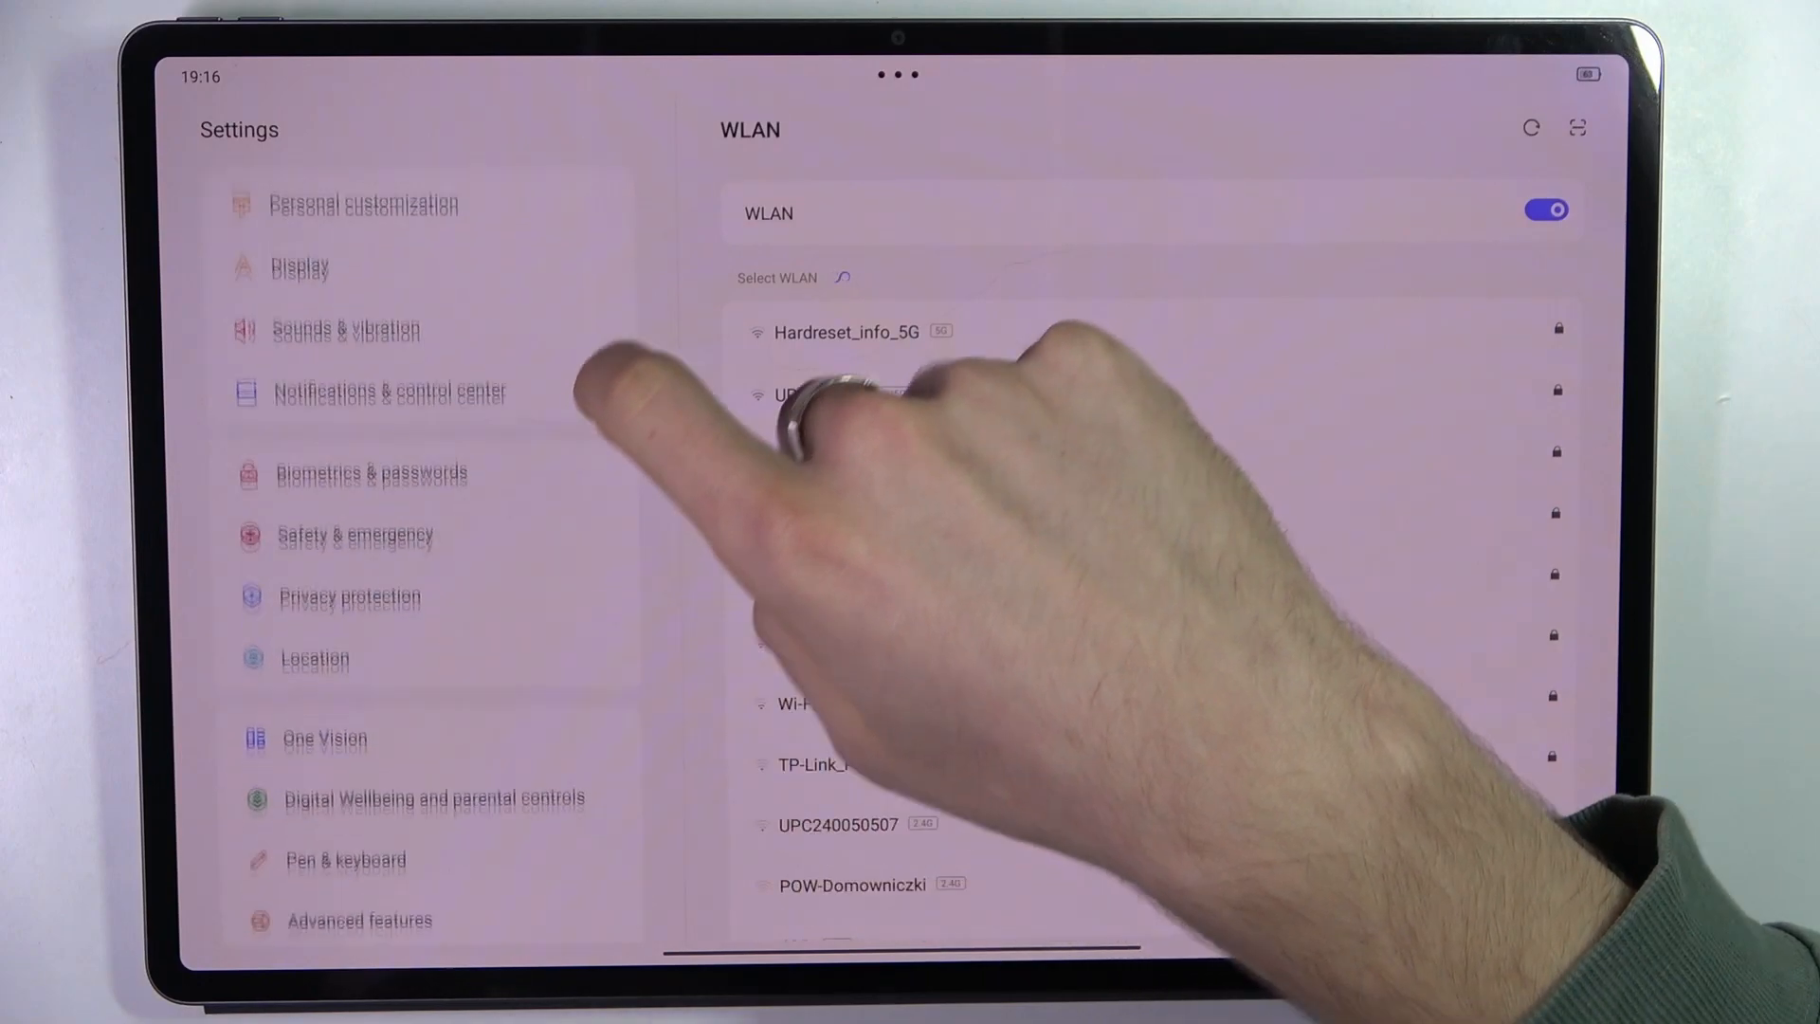
drag(505, 853, 540, 398)
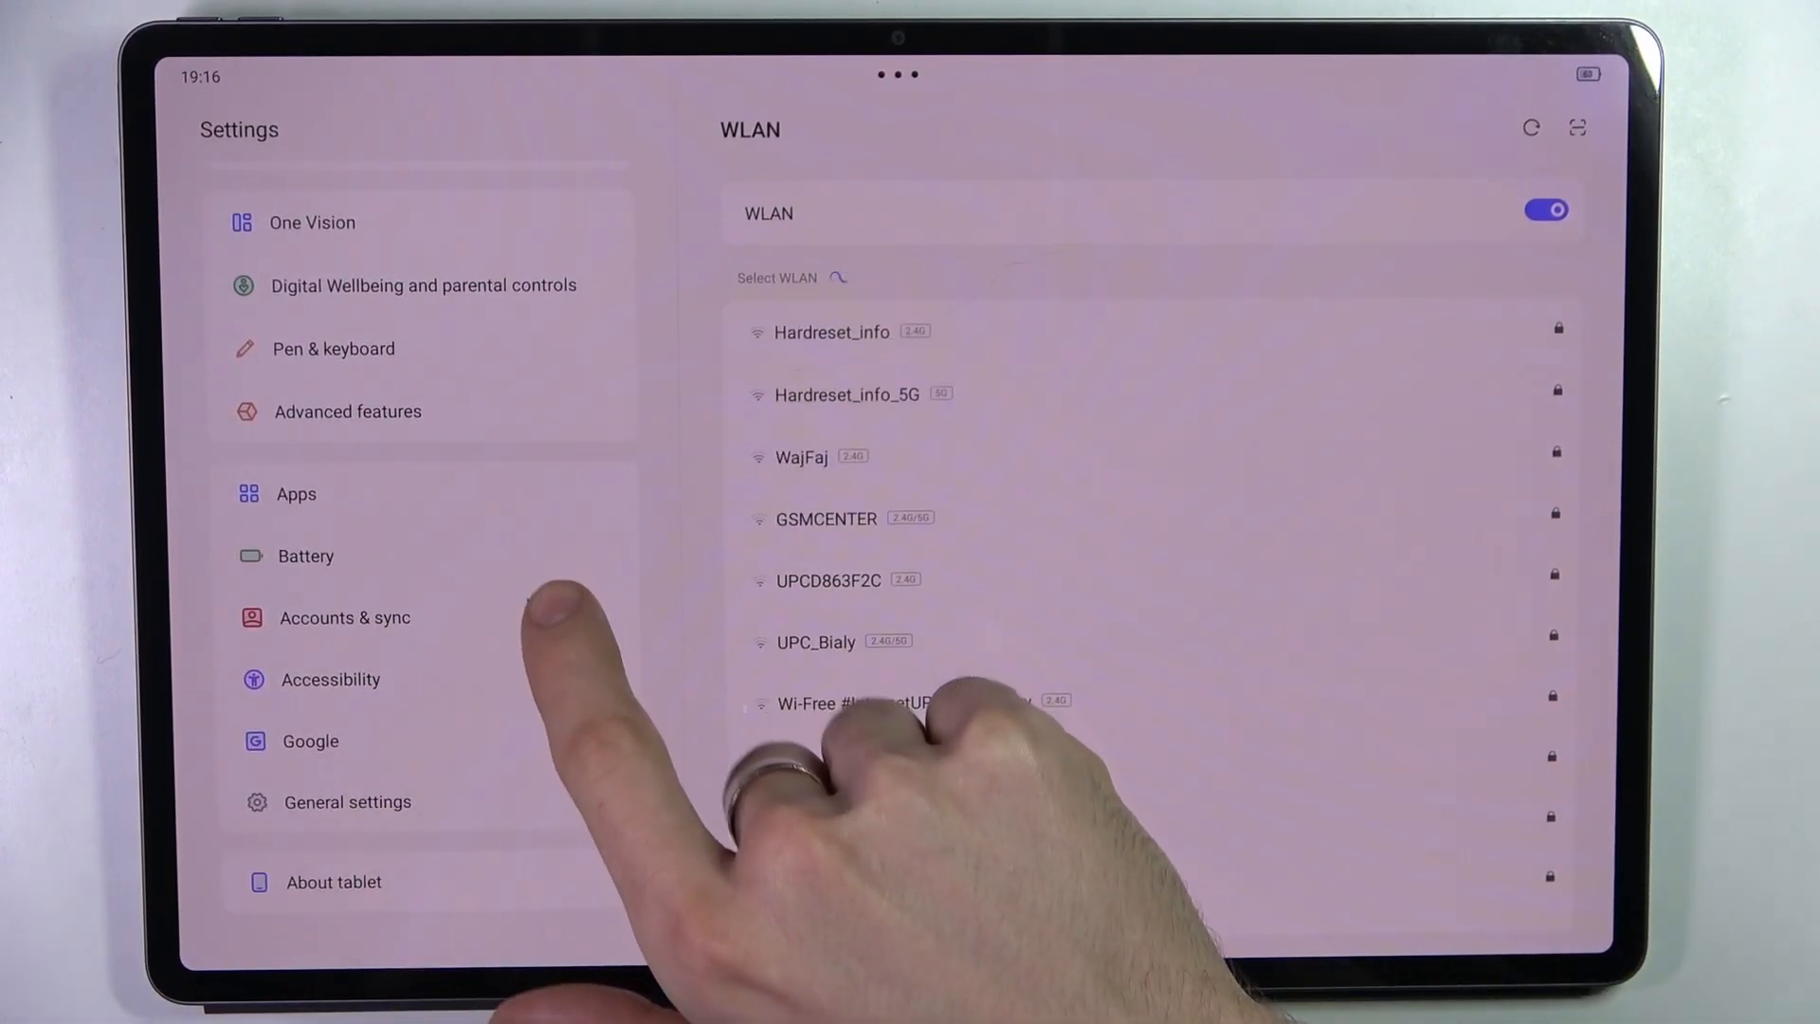
click(426, 882)
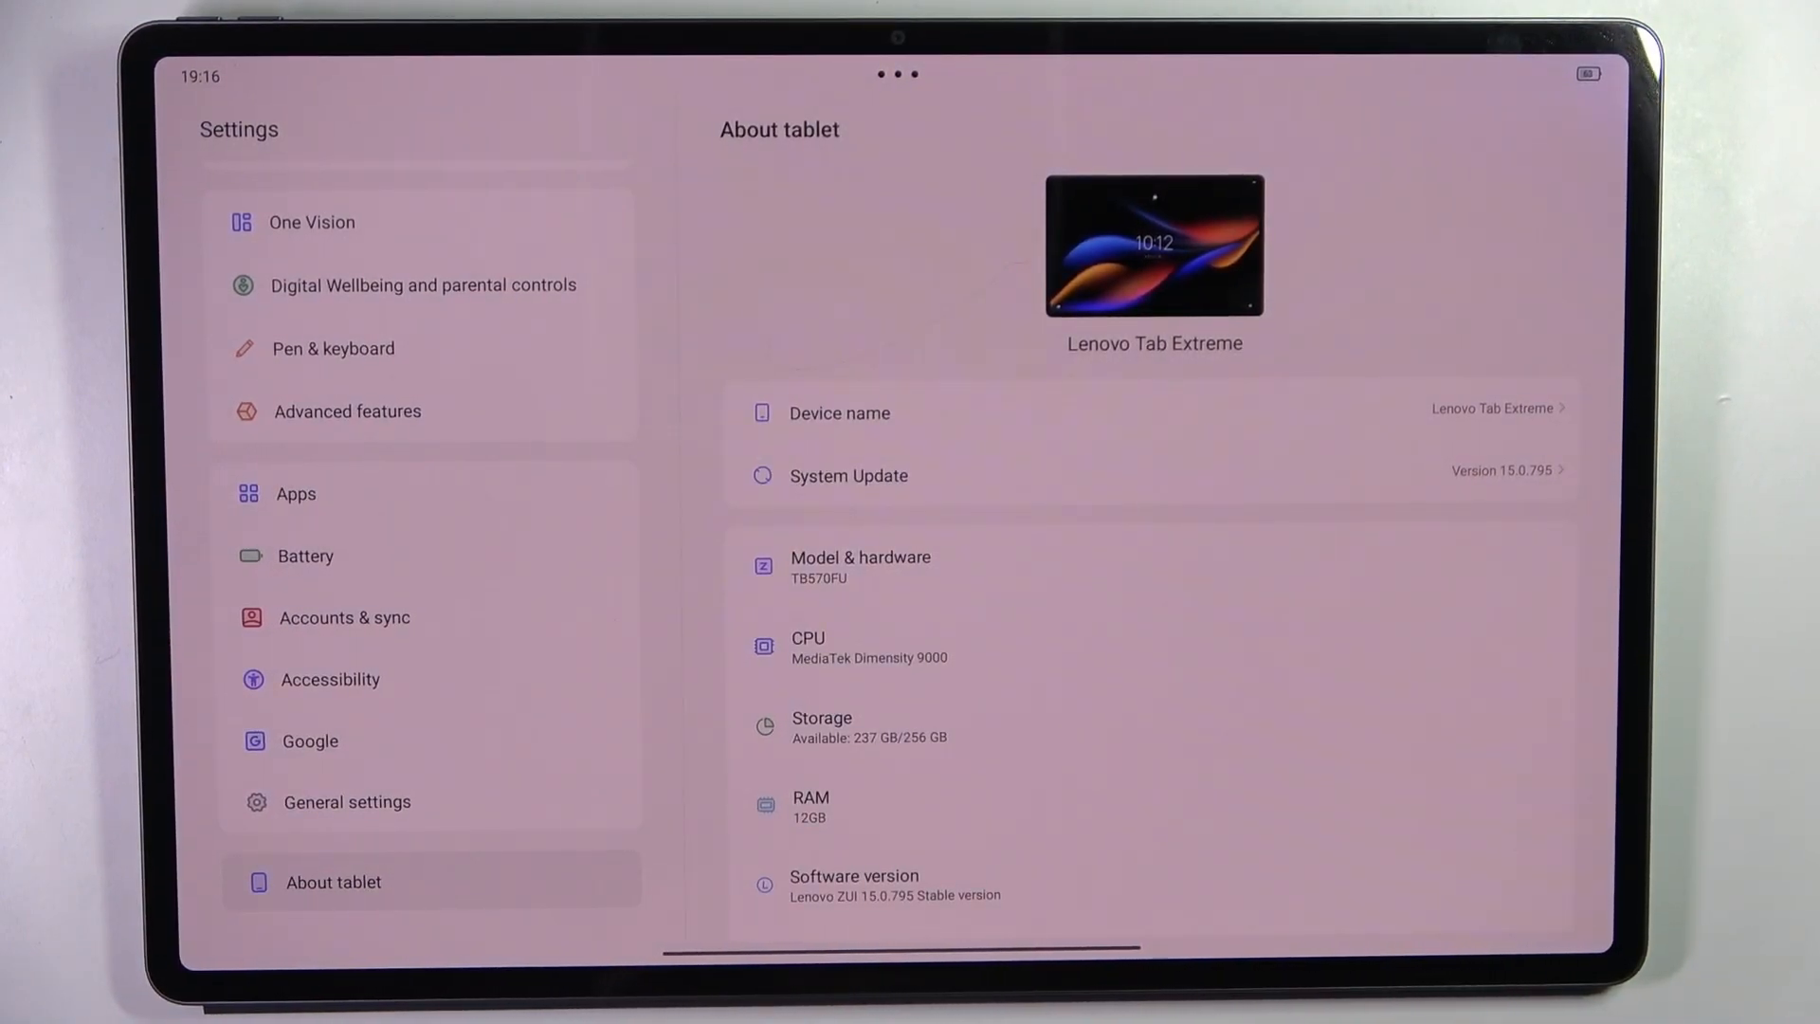
drag(1351, 740, 1351, 580)
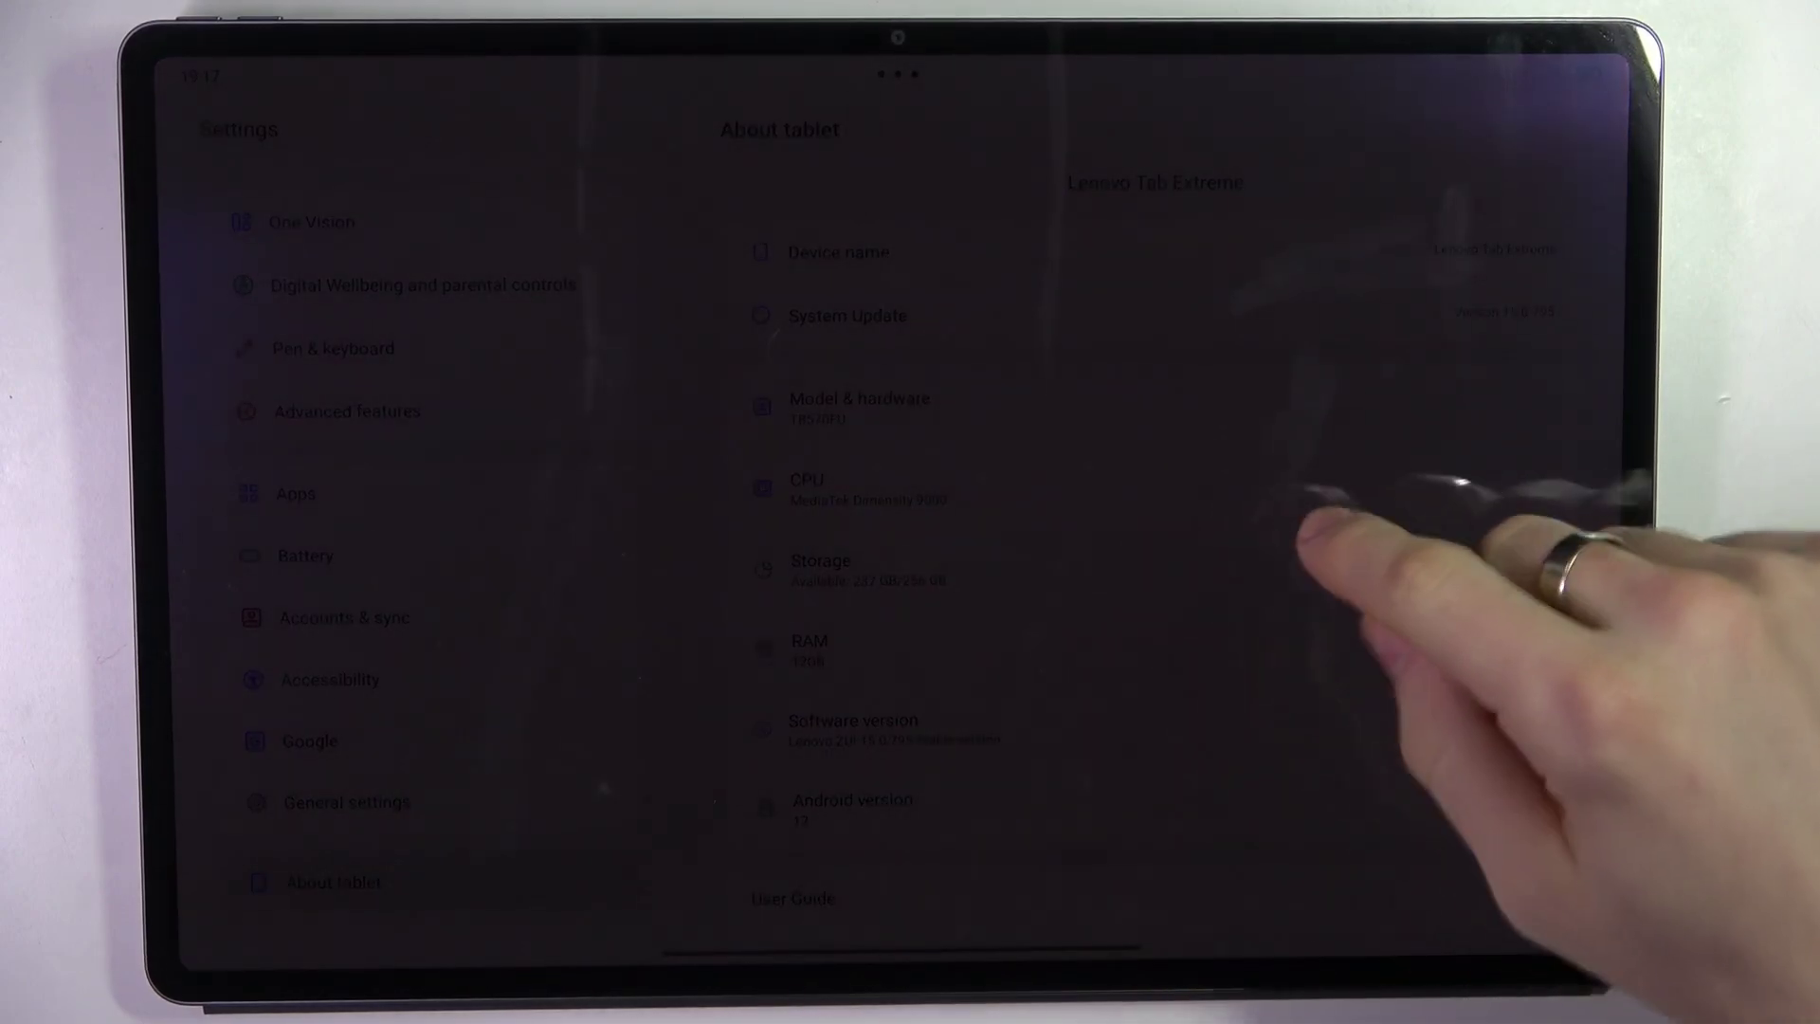
Scroll the About tablet details to review CPU, storage and RAM information
drag(1337, 597, 1337, 682)
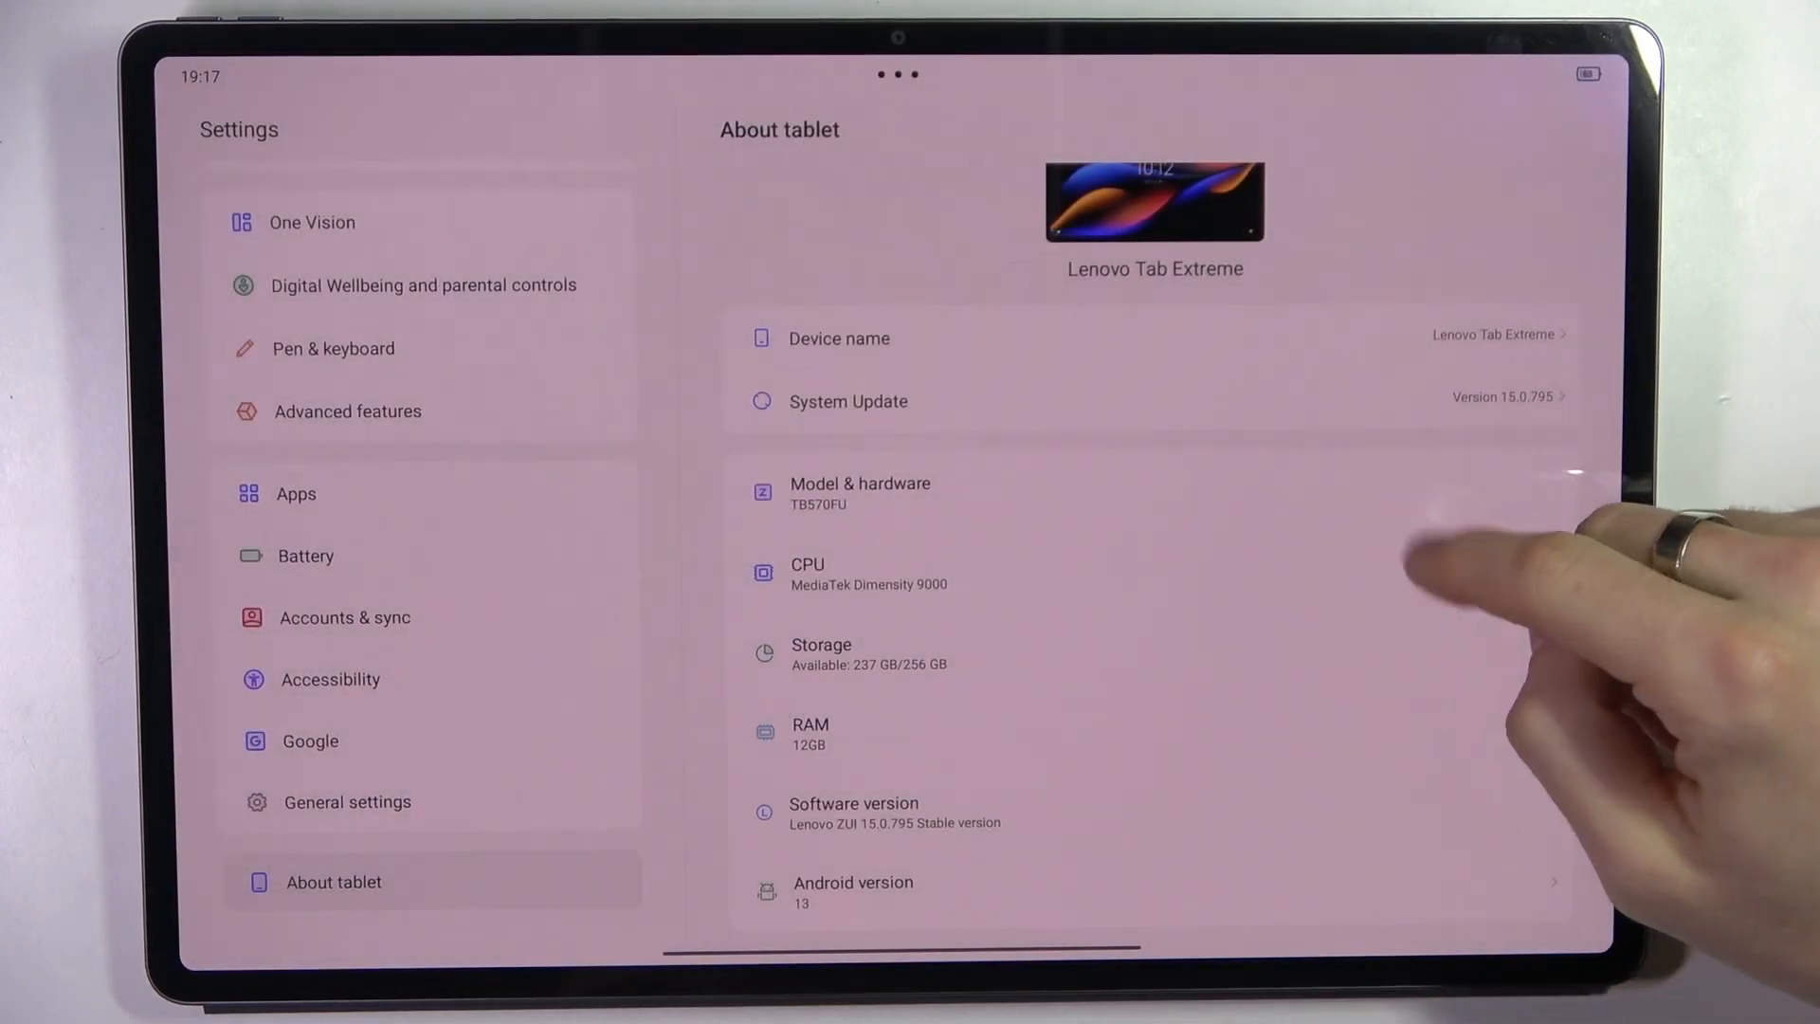
scroll(1351, 640, down, 5)
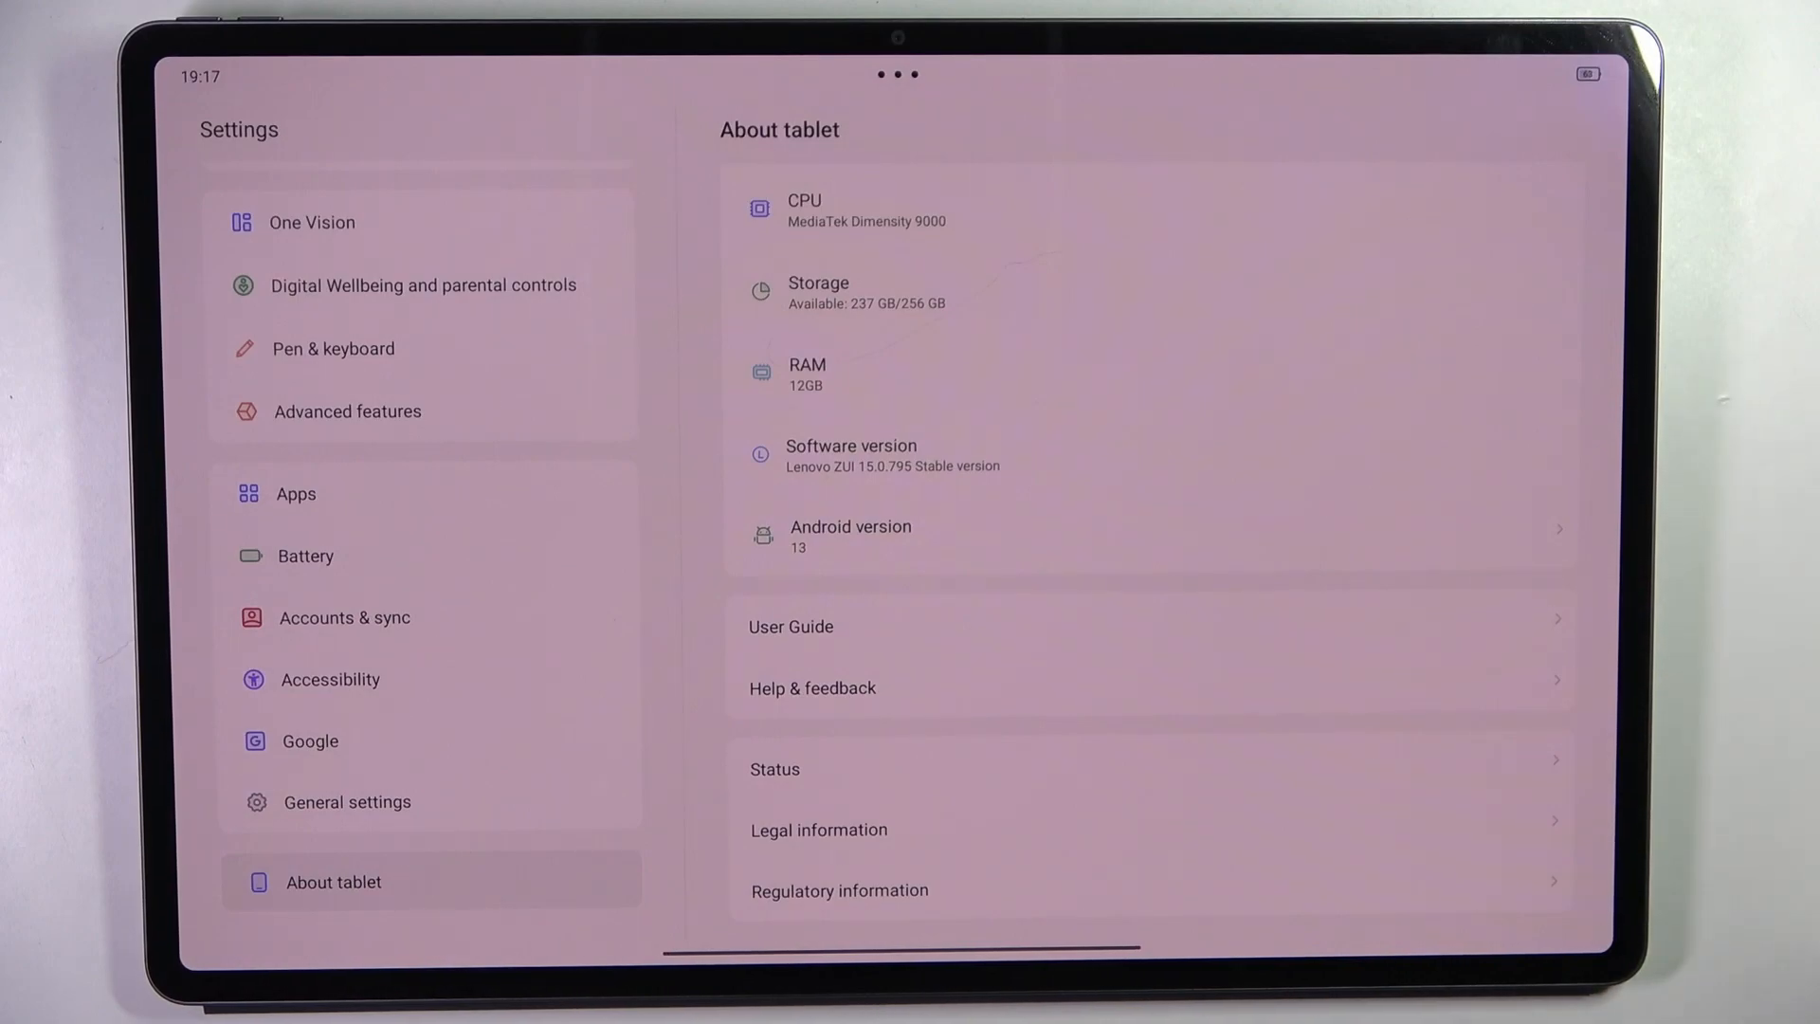
scroll(1493, 469, up, 5)
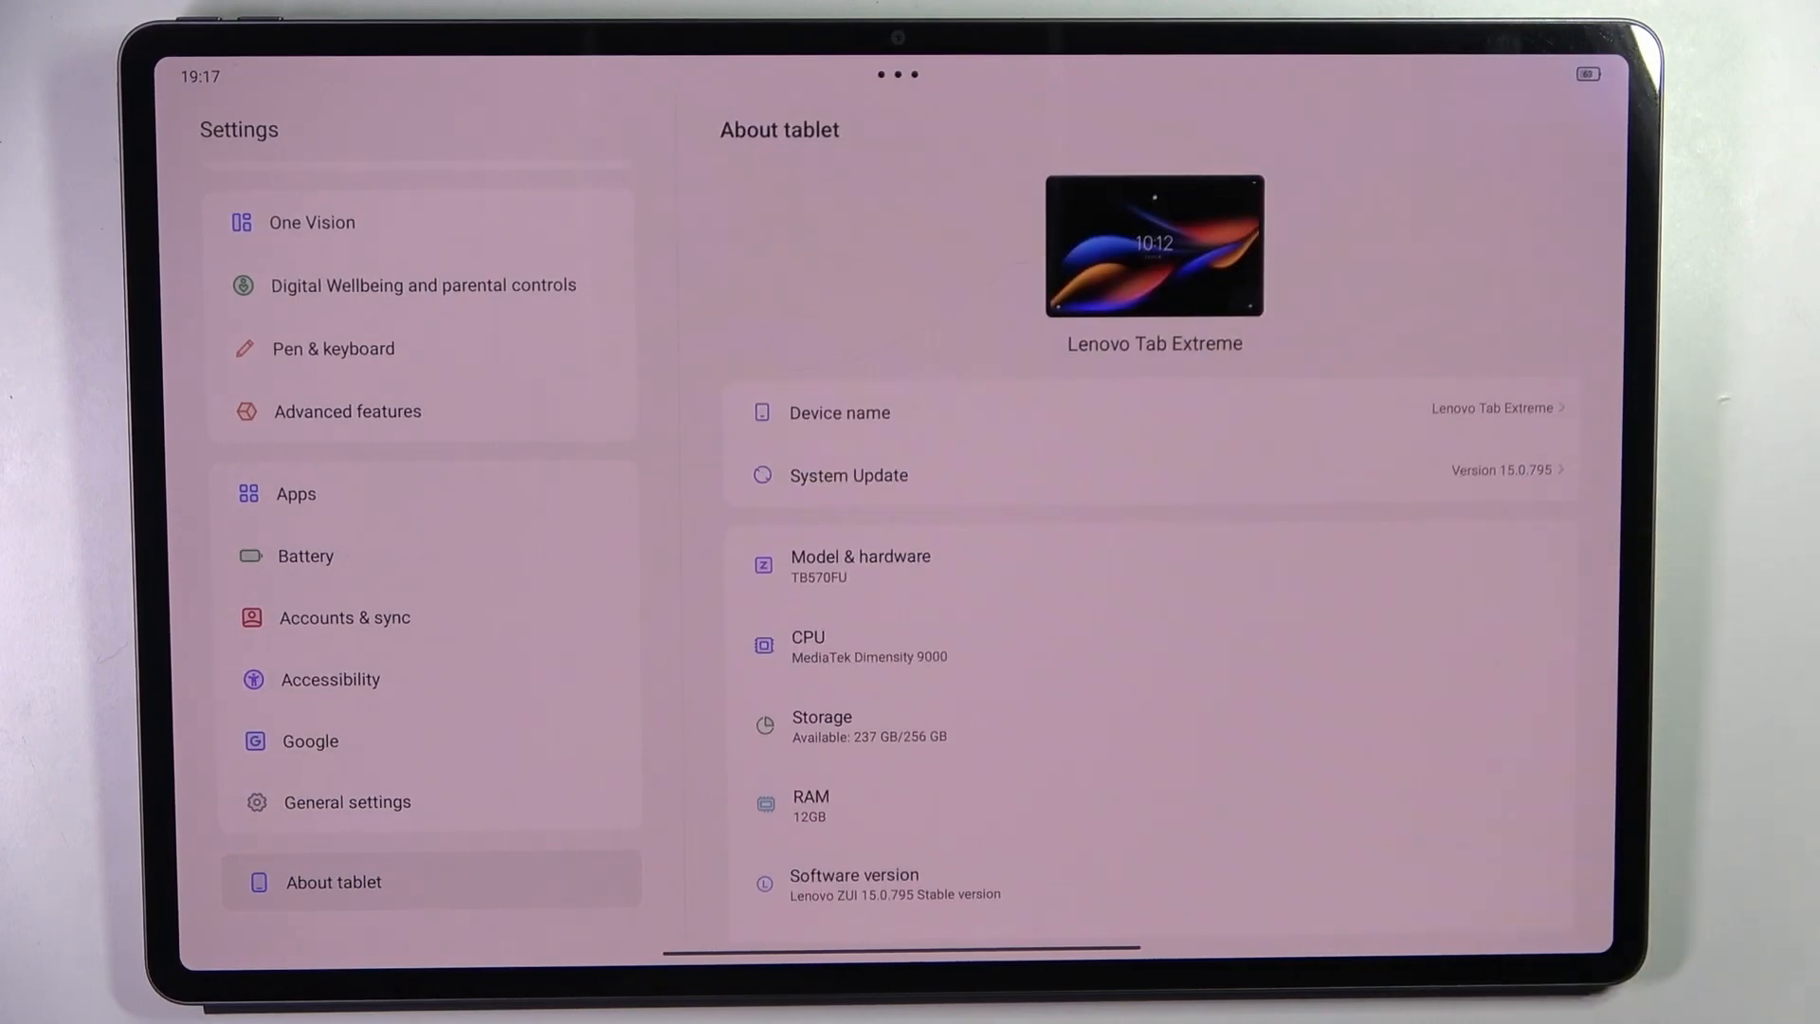
scroll(1351, 640, down, 5)
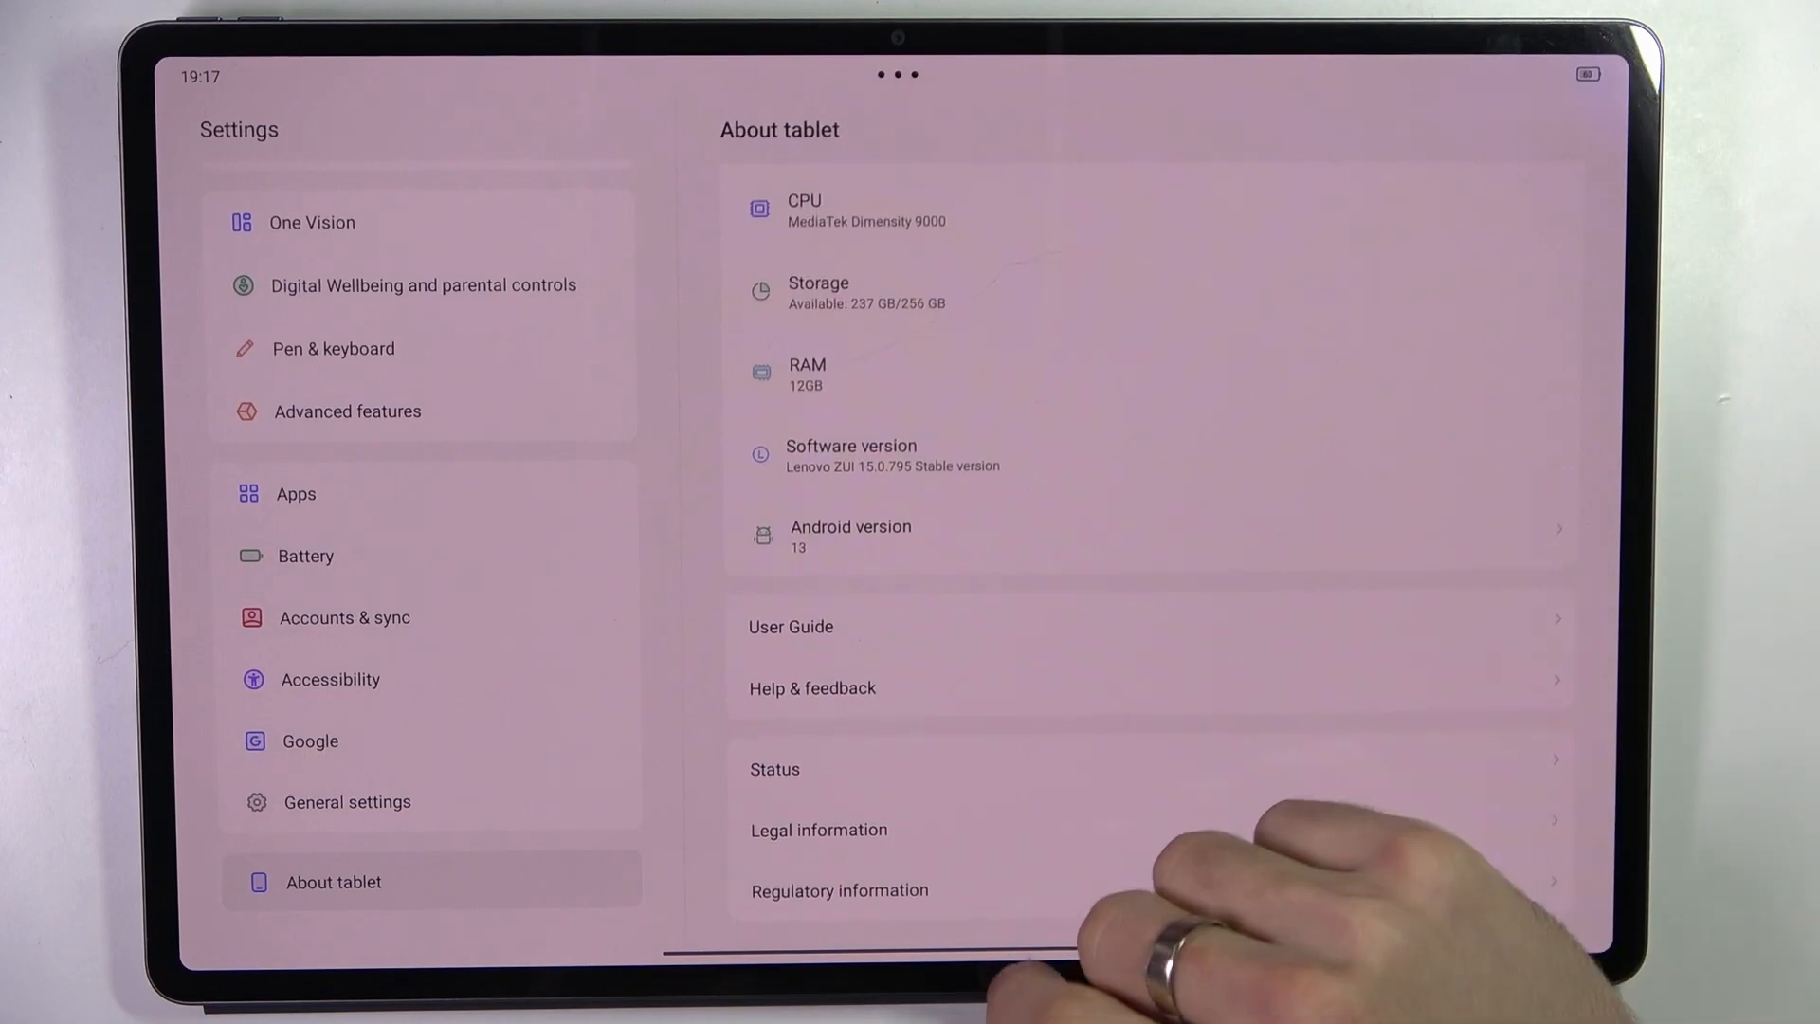
drag(910, 946, 910, 570)
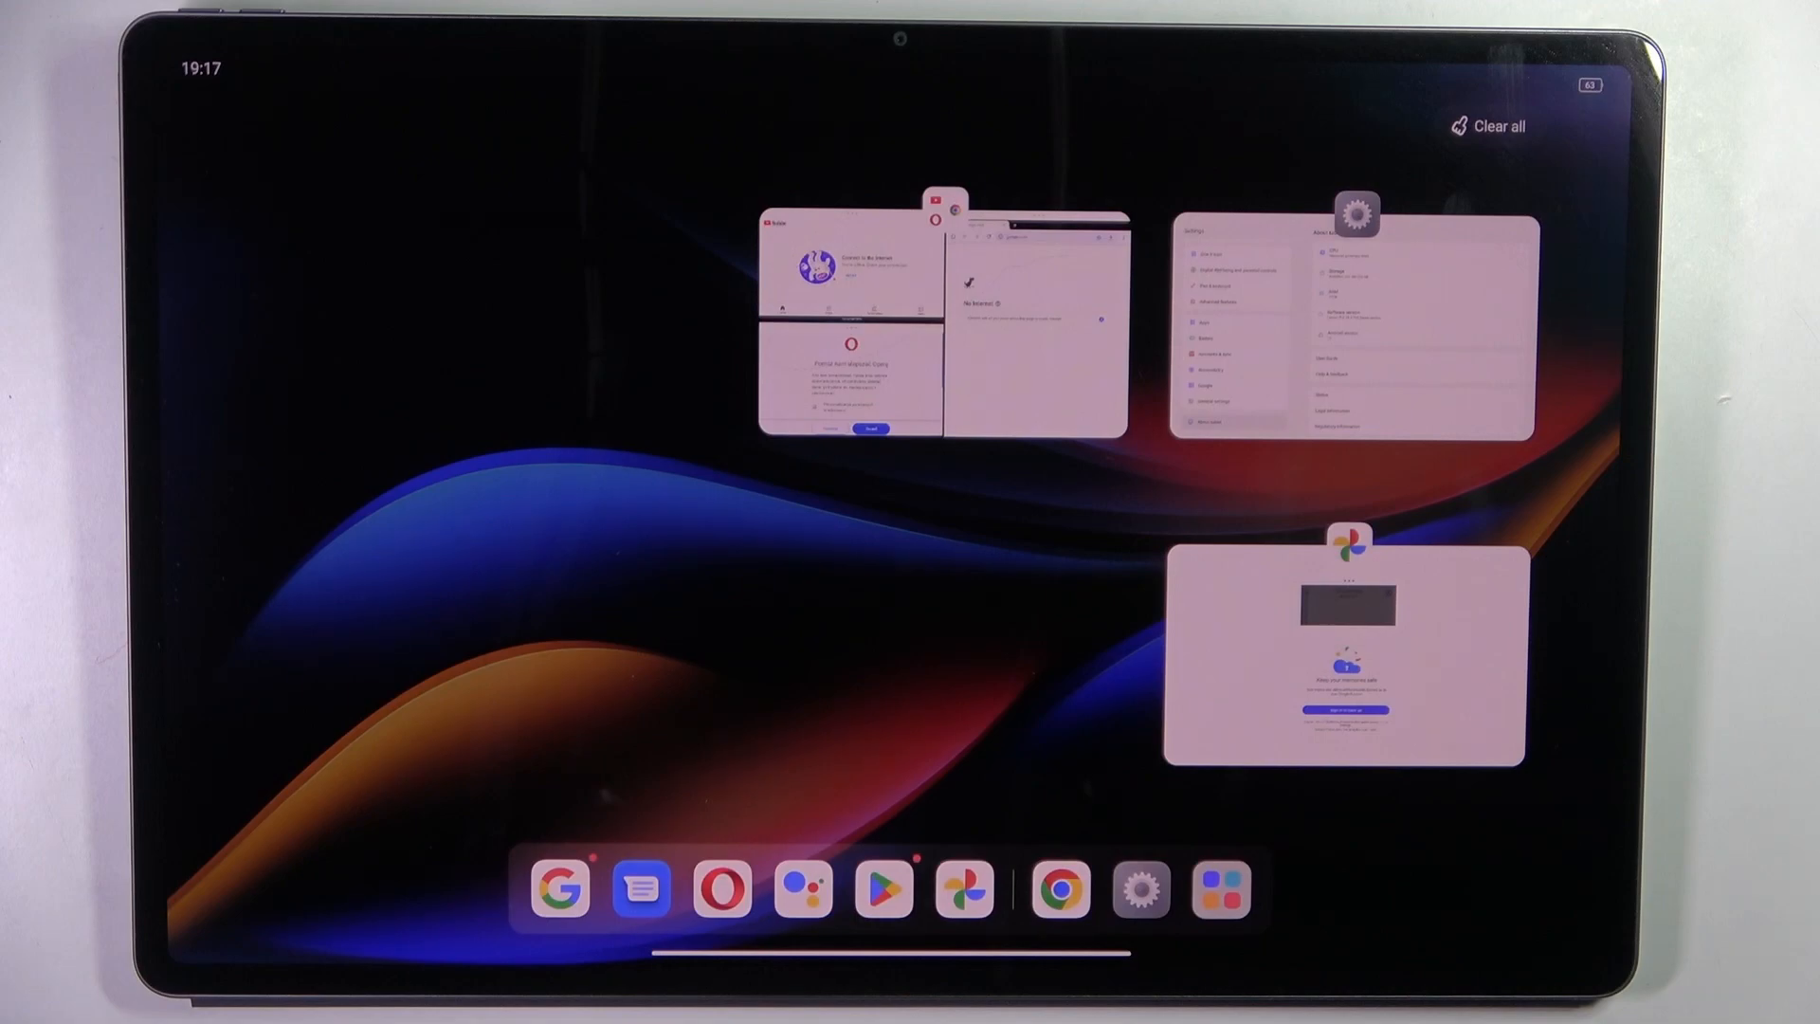
Reopen Settings from recents, return to the overview and clear all recent apps
click(1360, 305)
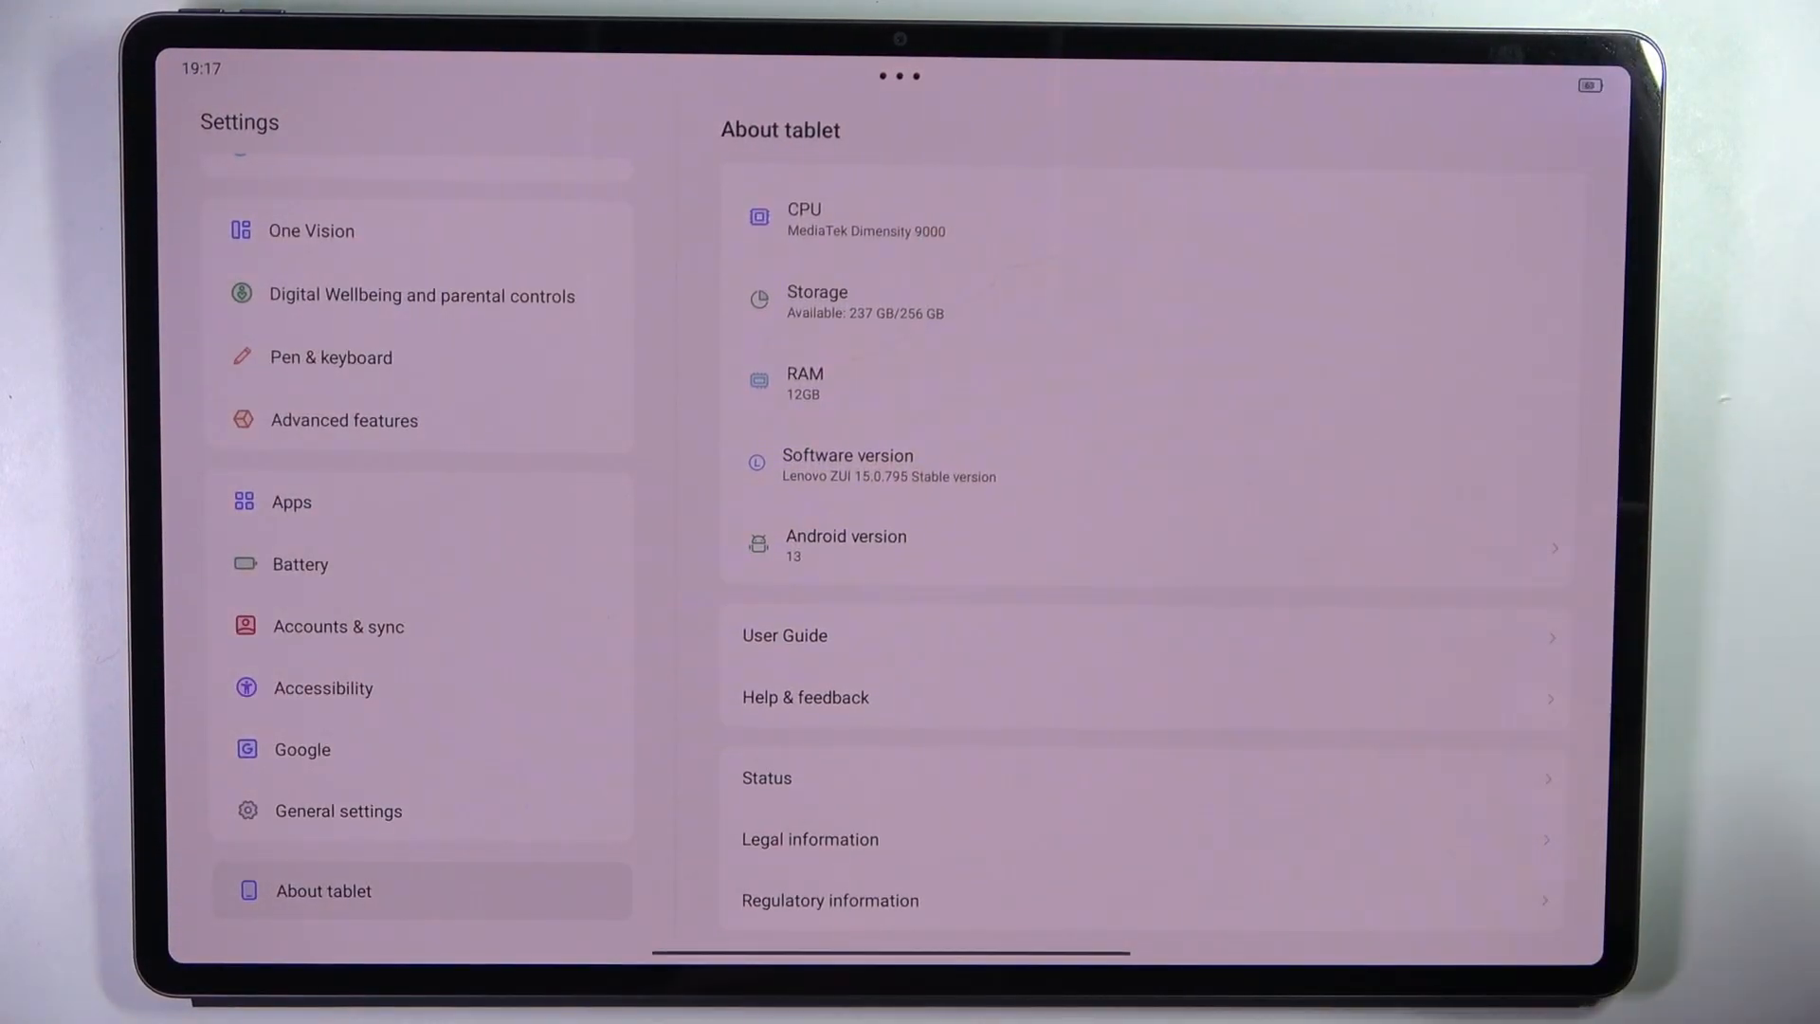
drag(910, 951, 911, 640)
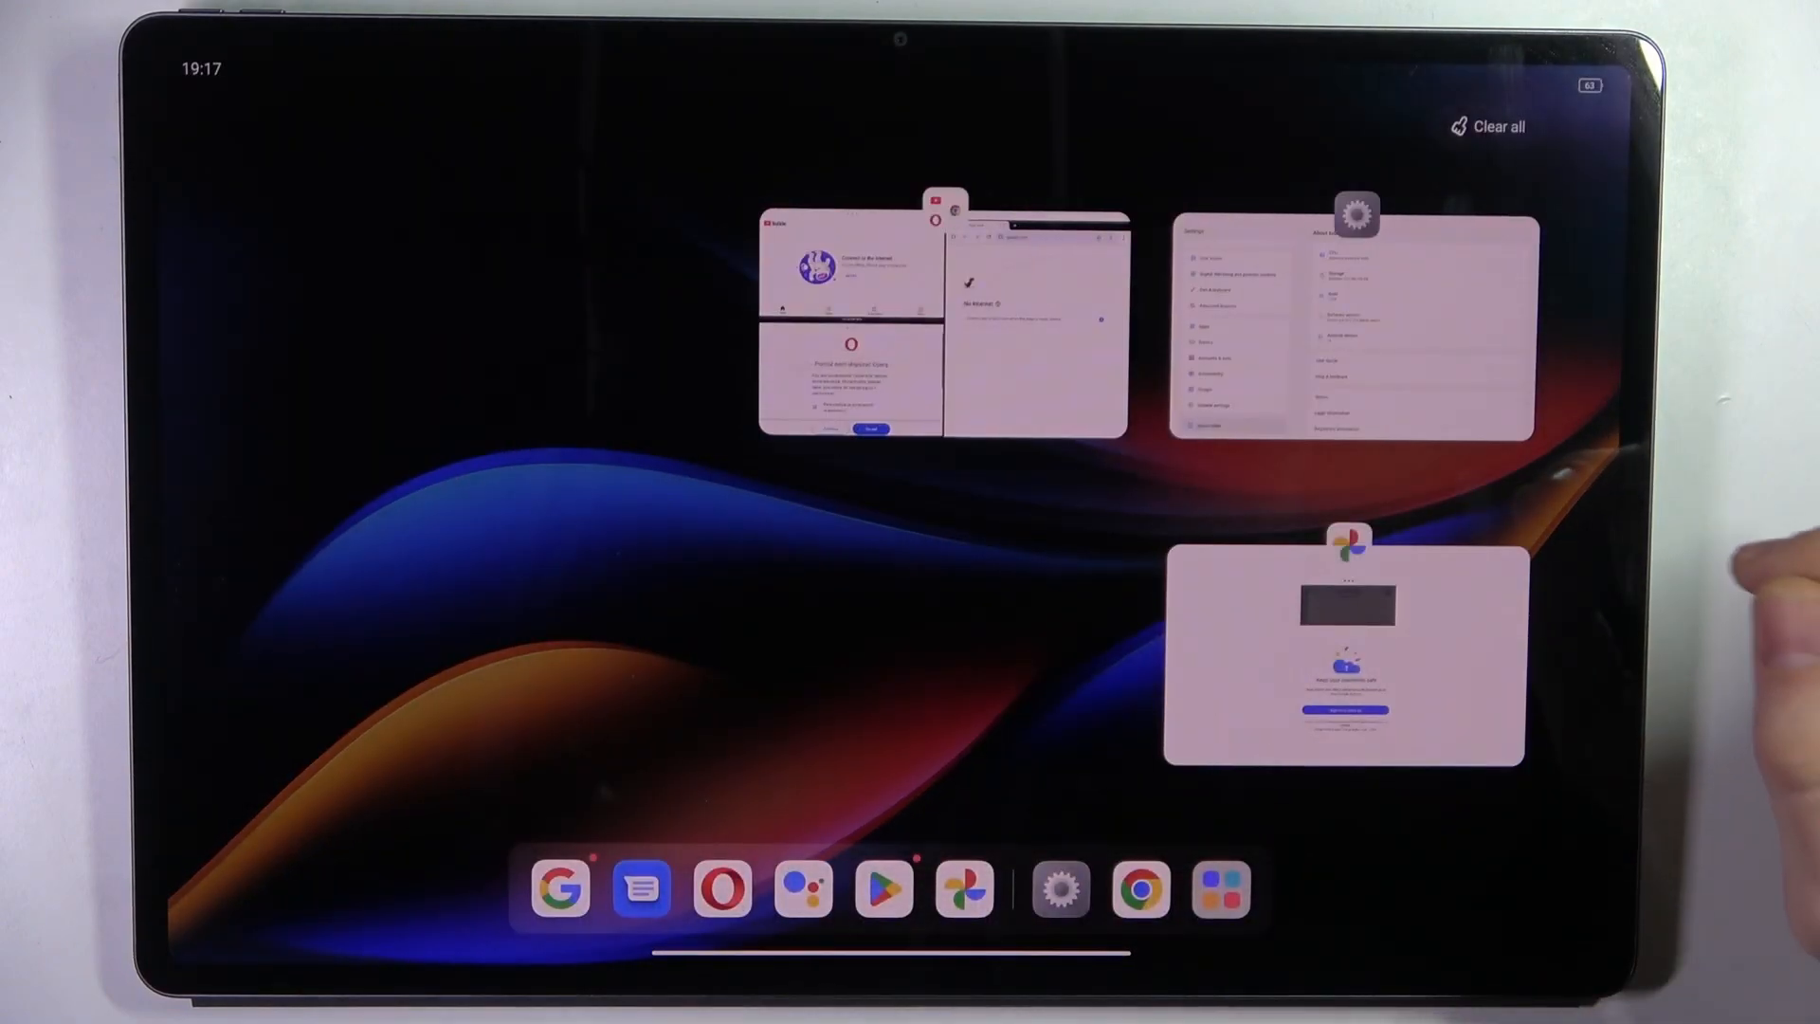
click(1490, 126)
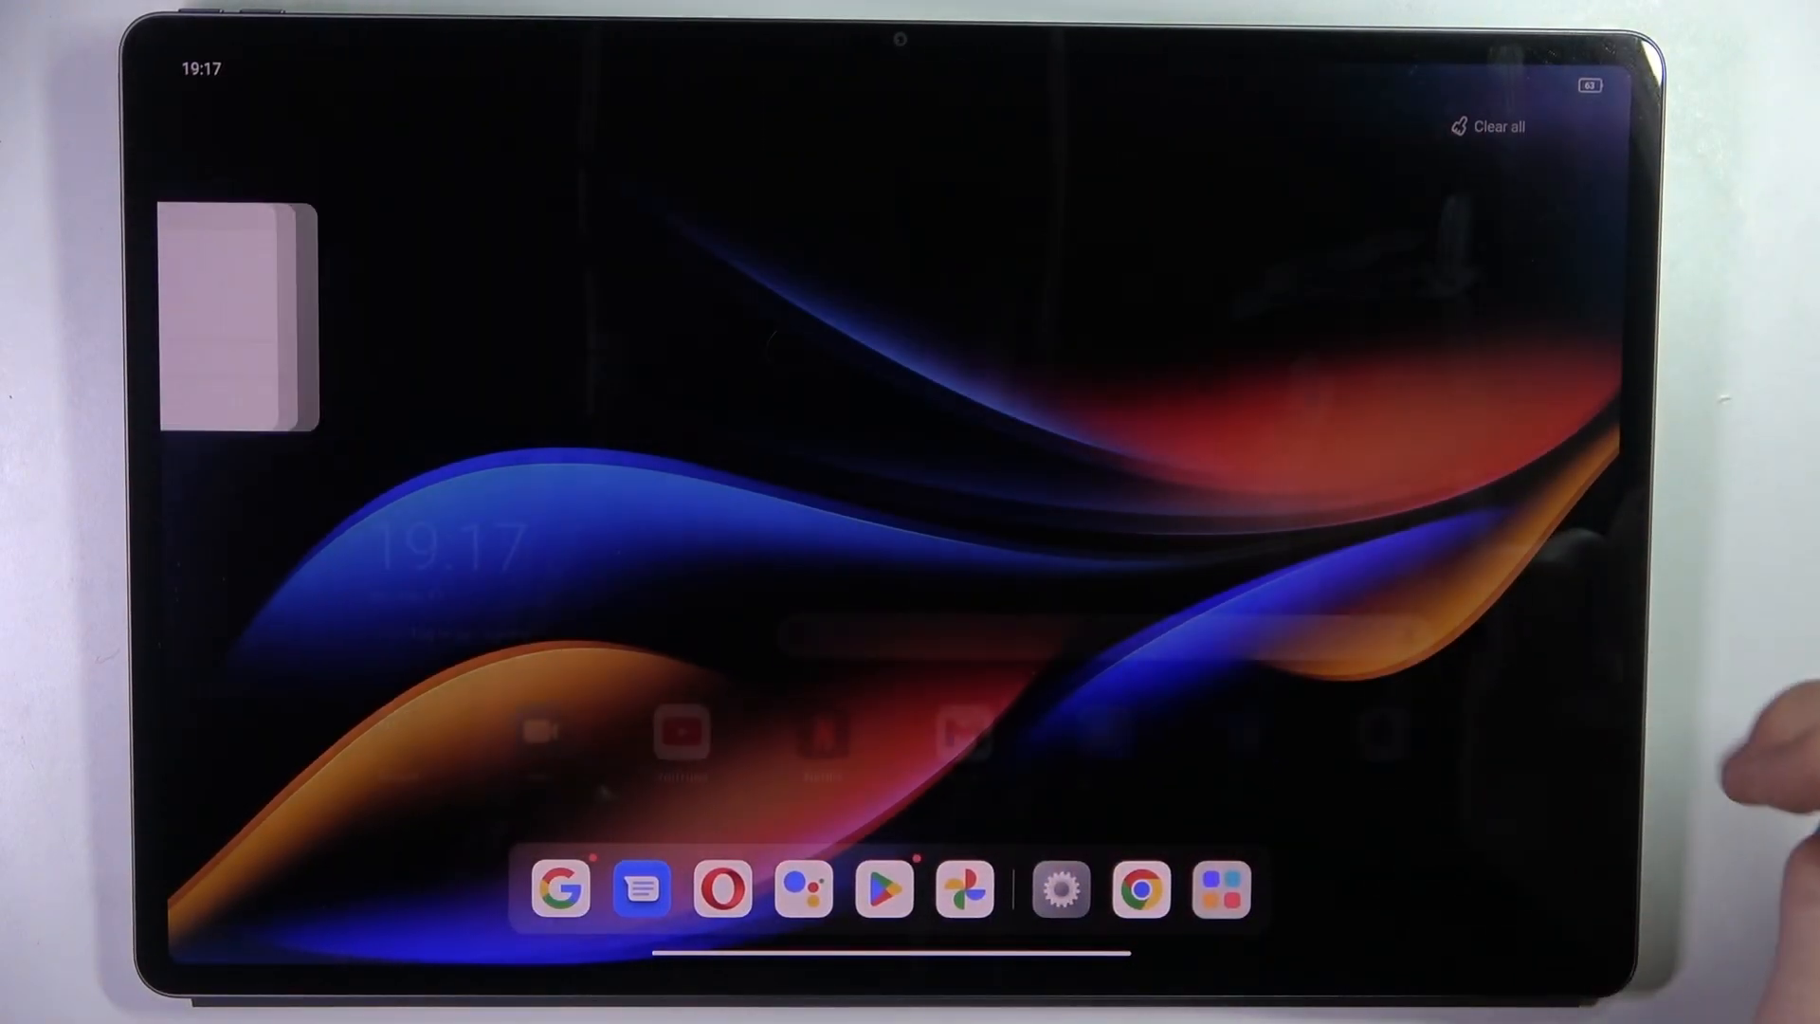